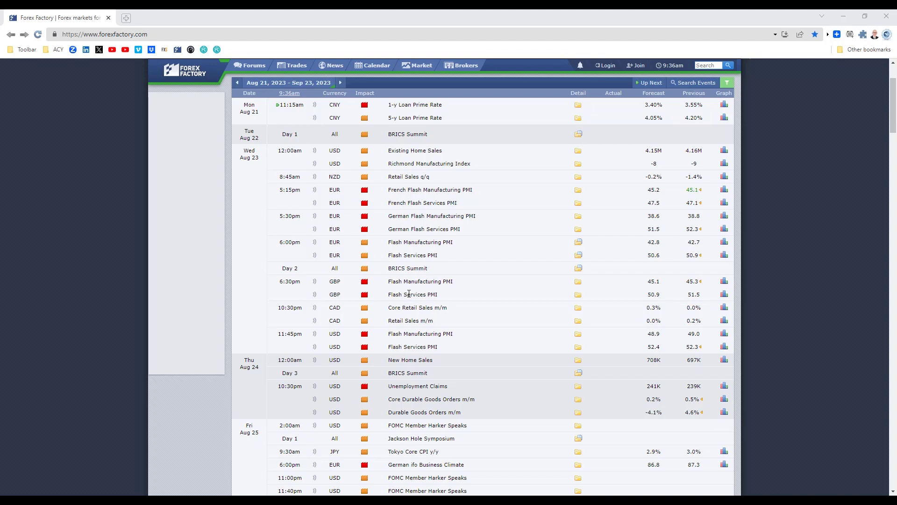
scroll(368, 321, down, 3)
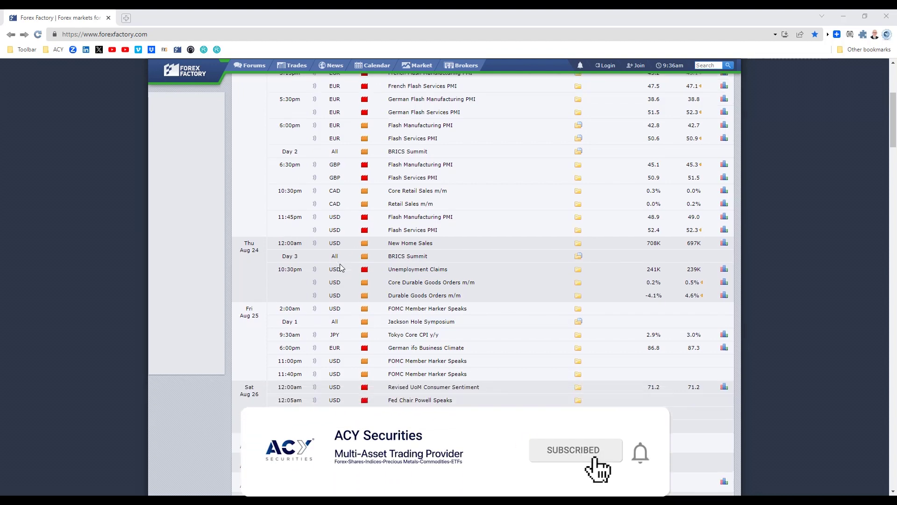
scroll(344, 266, down, 3)
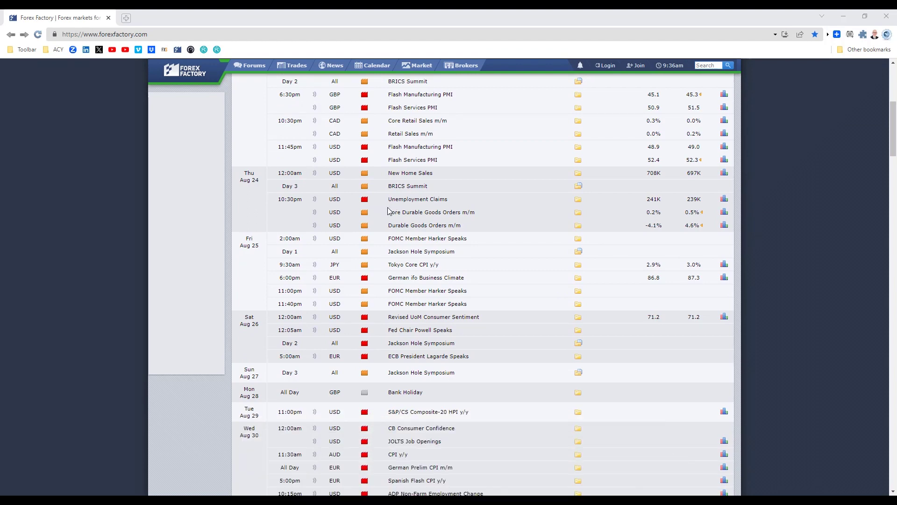
scroll(314, 246, down, 2)
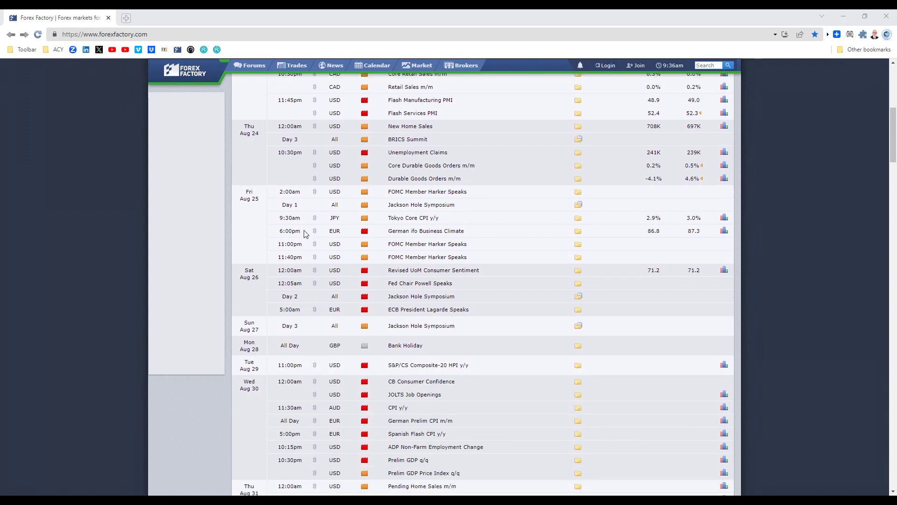